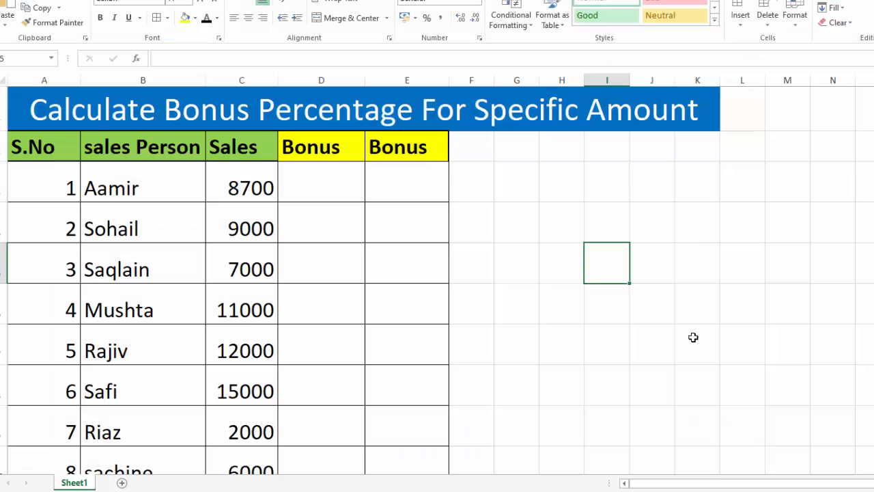
{"action": "left_click", "coordinate": [692, 343]}
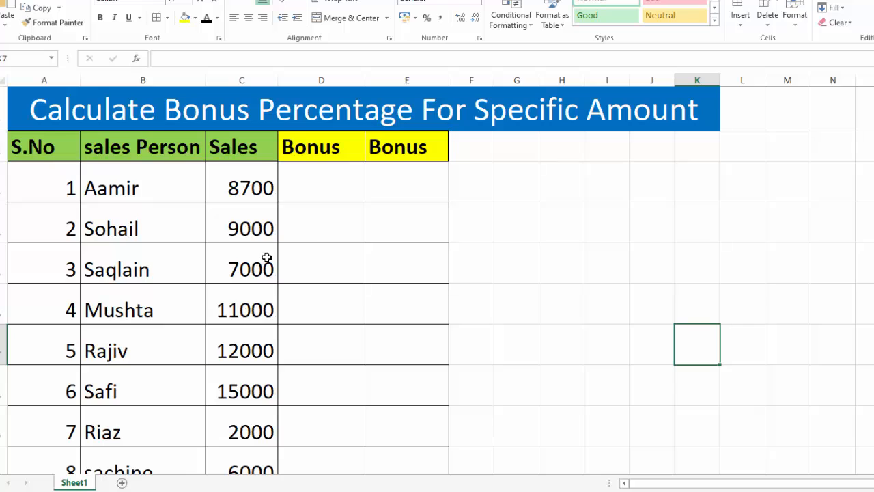
{"action": "left_click", "coordinate": [310, 196]}
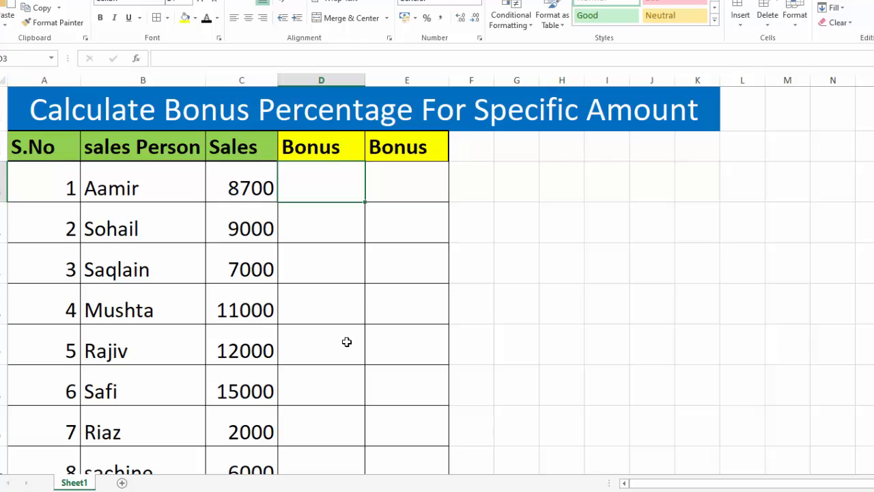
{"action": "left_click", "coordinate": [263, 308]}
{"action": "left_click", "coordinate": [254, 351]}
{"action": "left_click", "coordinate": [253, 391]}
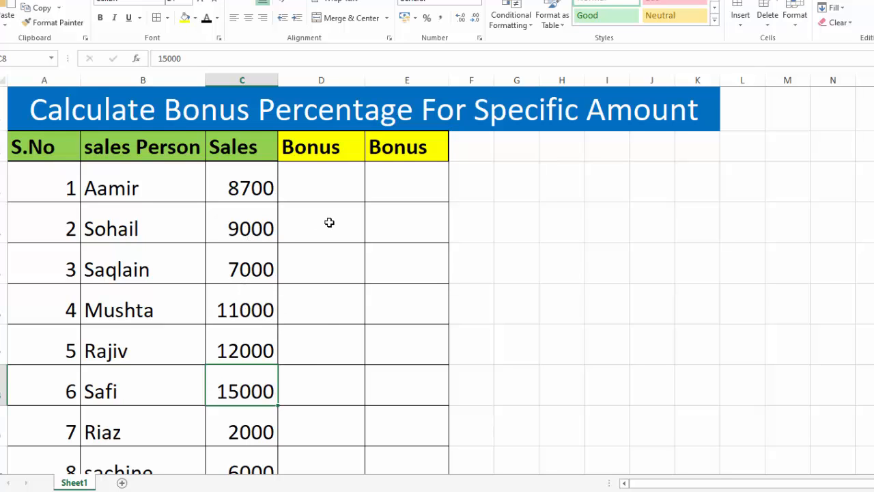
Enter the formula =MIN(C3*10%,1000) in cell D3 to calculate a 10% bonus capped at 1000
{"action": "left_click", "coordinate": [310, 183]}
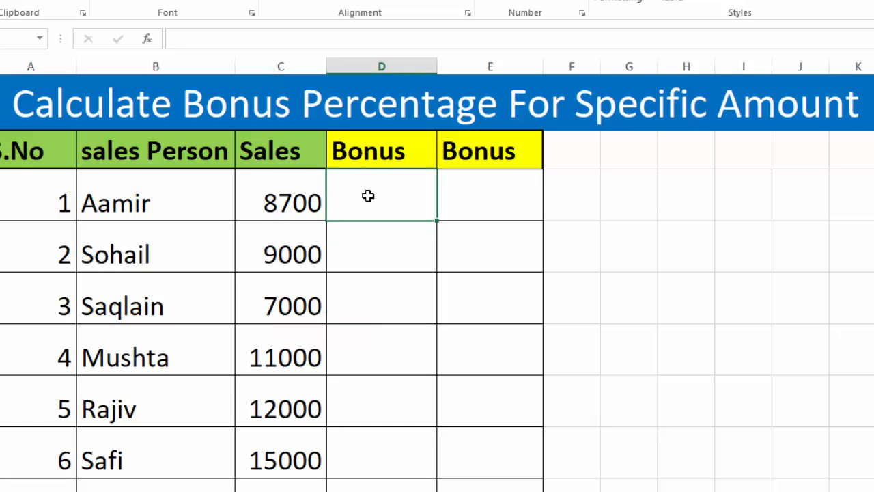
{"action": "type", "text": "=MI"}
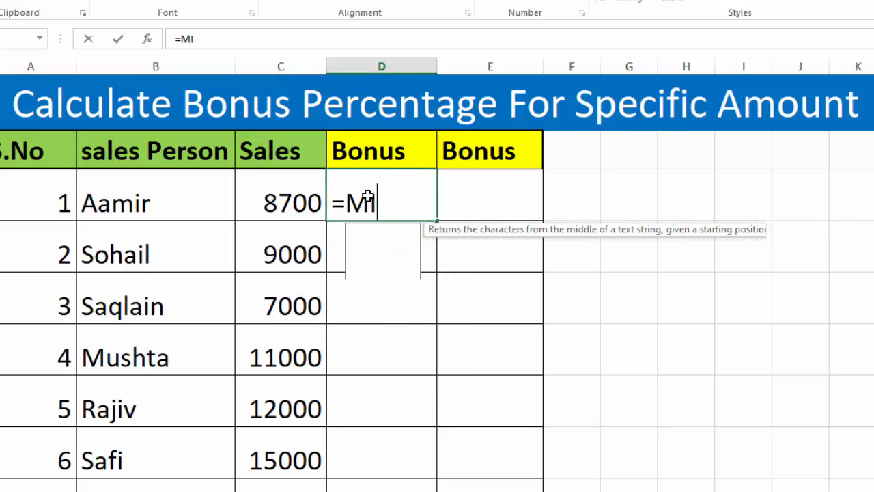
{"action": "type", "text": "N("}
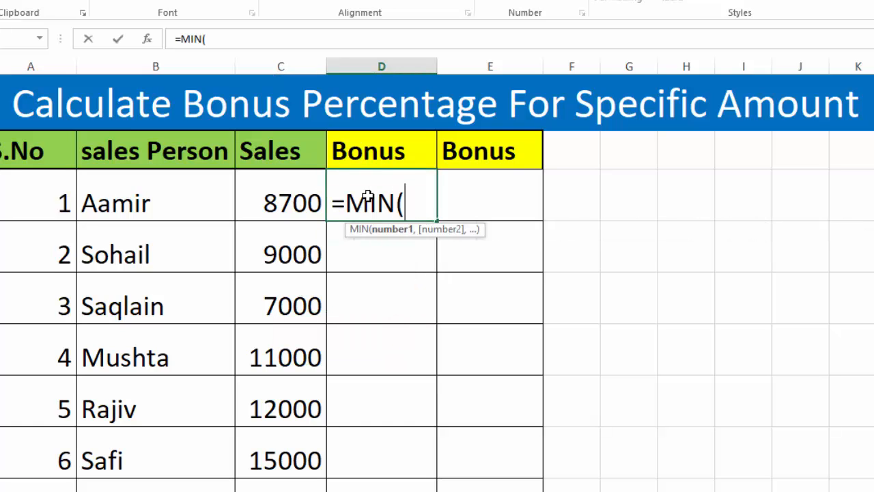
{"action": "left_click", "coordinate": [282, 194]}
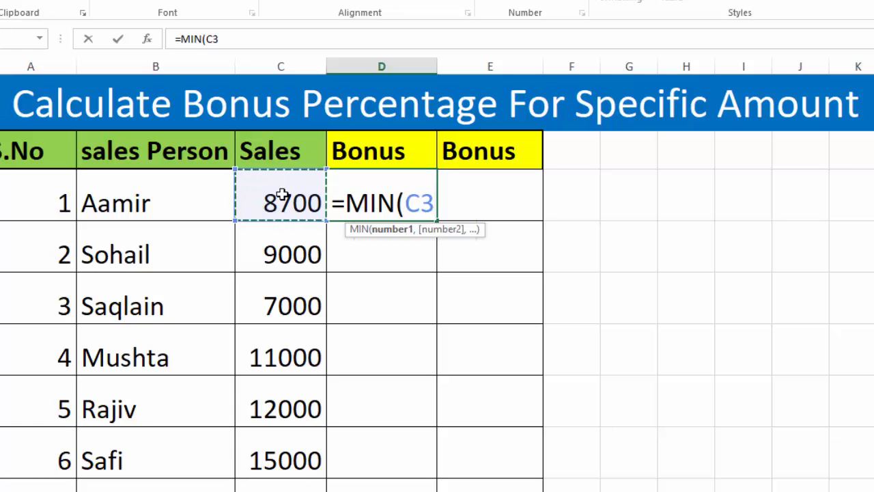
{"action": "type", "text": "*10"}
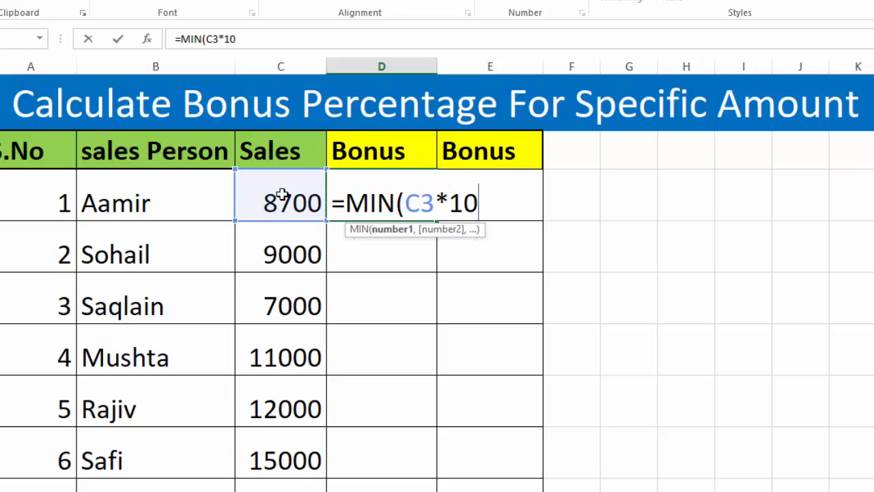
{"action": "type", "text": "%,"}
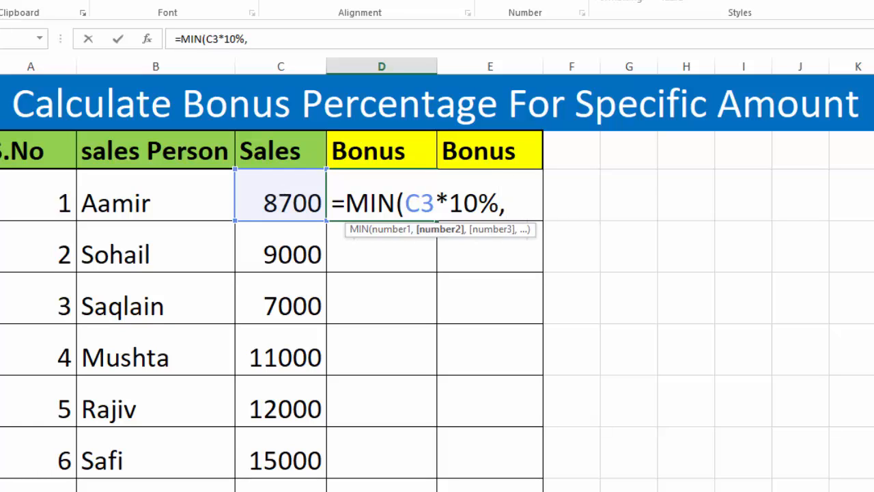
{"action": "type", "text": "1000"}
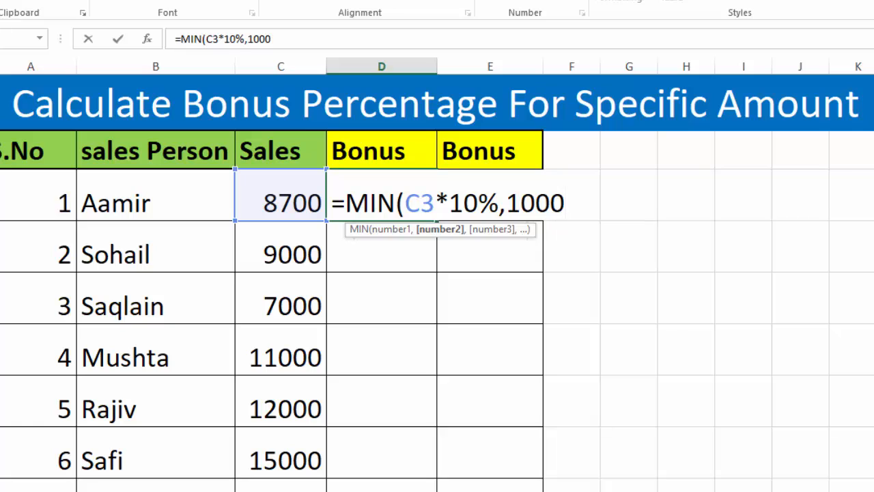
{"action": "type", "text": ")"}
{"action": "key", "text": "Return"}
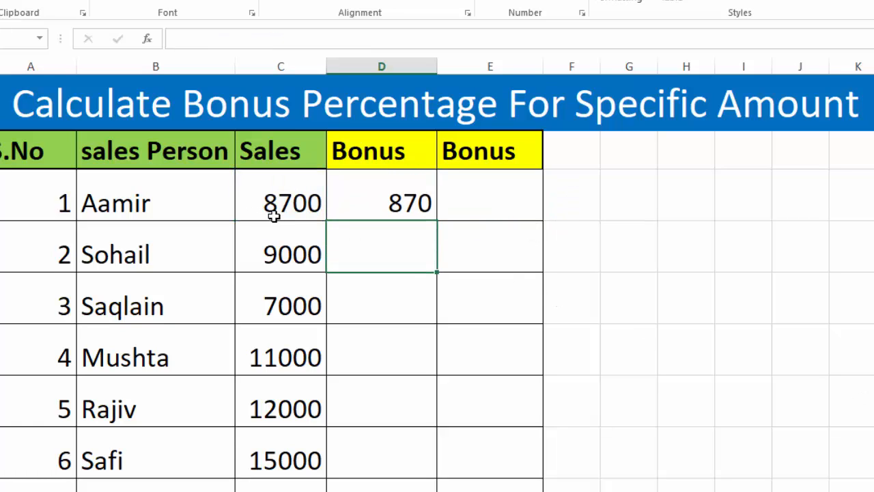
Fill the bonus formula from D3 down to the last sales person's row and review the filled column
{"action": "left_click", "coordinate": [391, 204]}
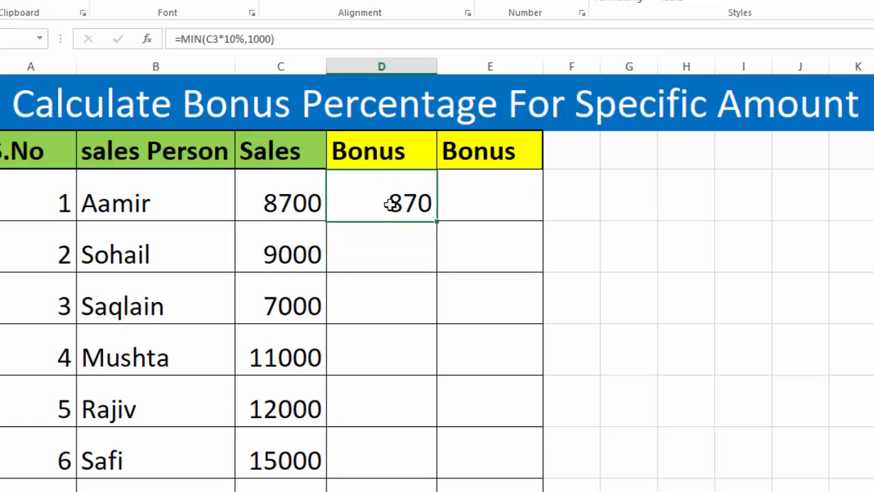
{"action": "double_click", "coordinate": [440, 221]}
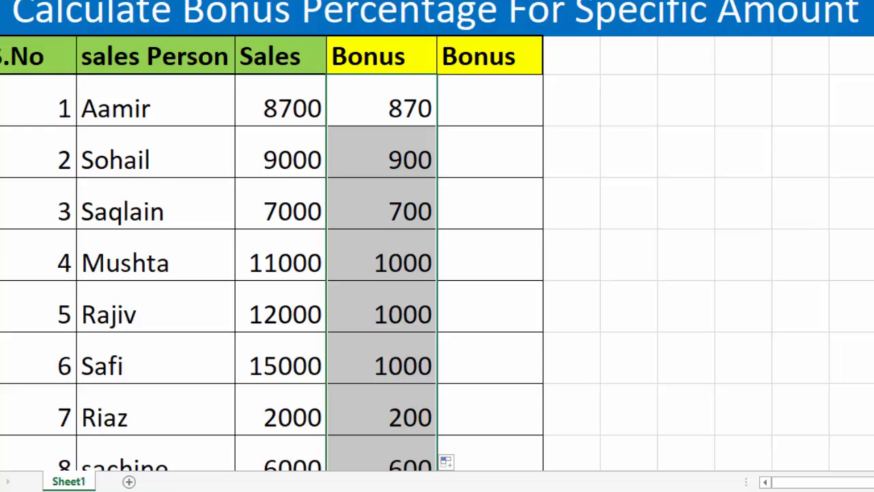
{"action": "scroll", "coordinate": [326, 377], "scroll_direction": "down", "scroll_amount": 2}
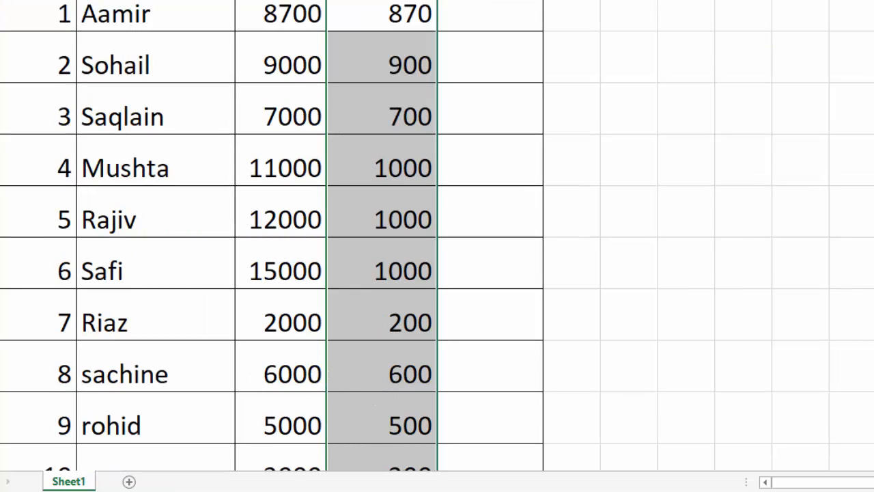
{"action": "scroll", "coordinate": [437, 236], "scroll_direction": "down", "scroll_amount": 1}
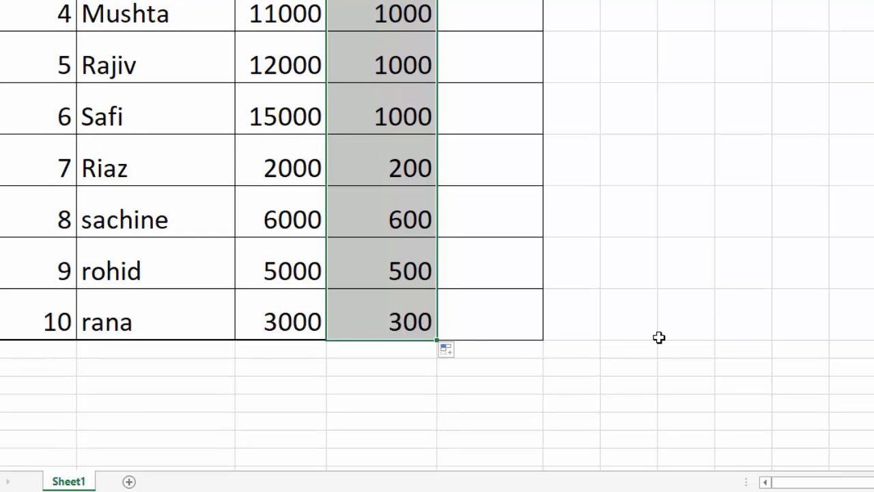
{"action": "scroll", "coordinate": [437, 236], "scroll_direction": "up", "scroll_amount": 2}
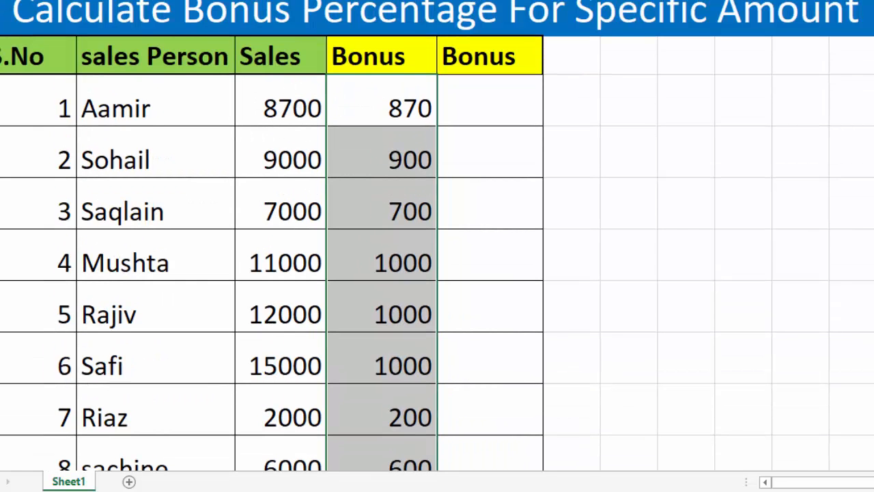
{"action": "left_click", "coordinate": [514, 95]}
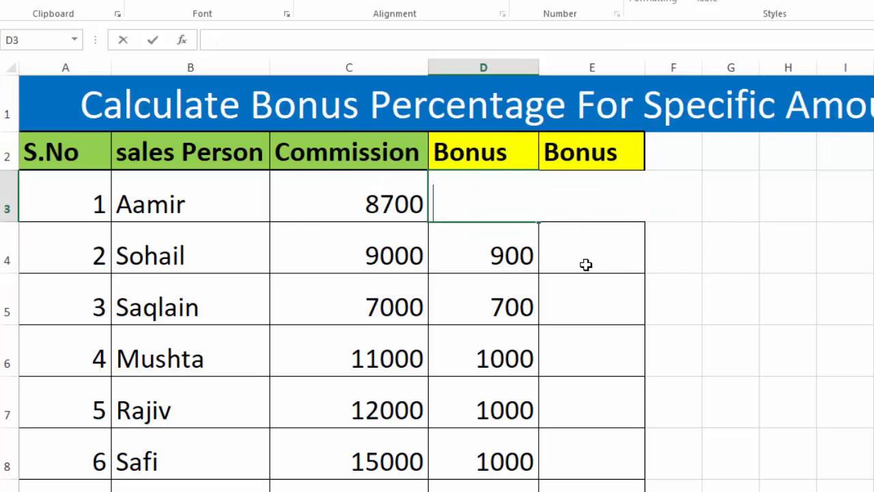
Enter =MIN(C3*10%,1000)+C3 in cell D3 and fill it down the first Bonus column for all sales persons
{"action": "left_click", "coordinate": [586, 265]}
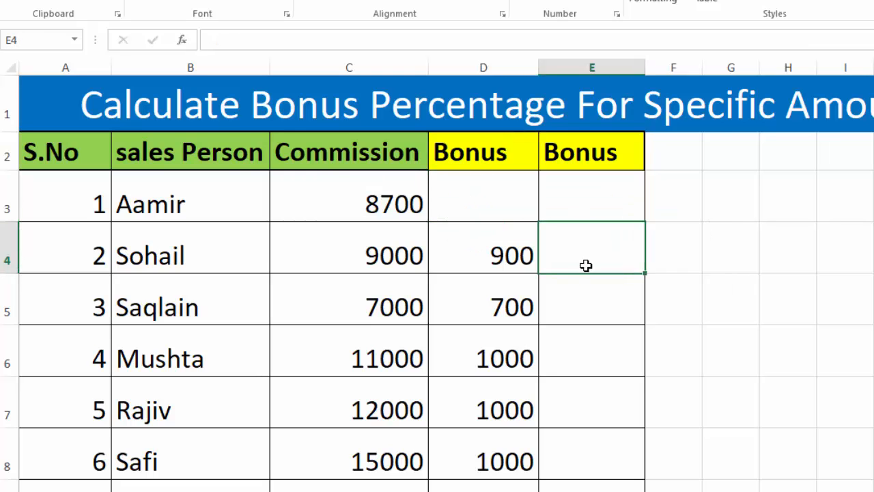
{"action": "left_click", "coordinate": [493, 205]}
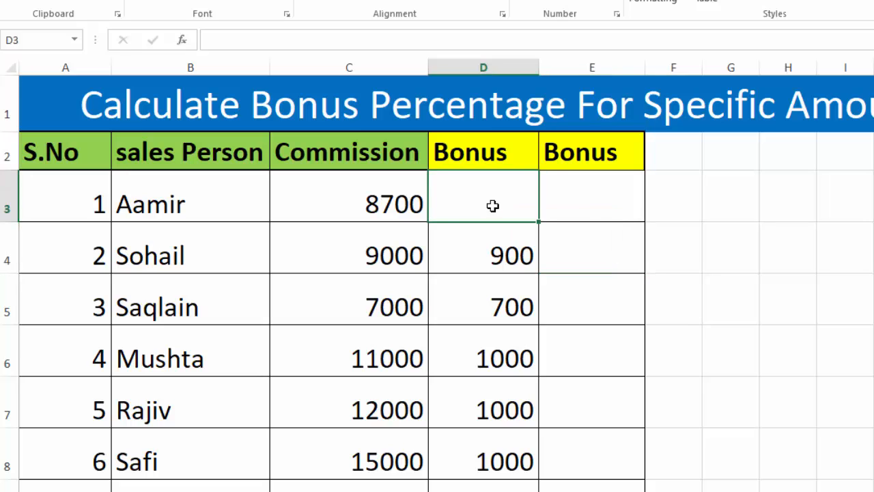
{"action": "type", "text": "=M"}
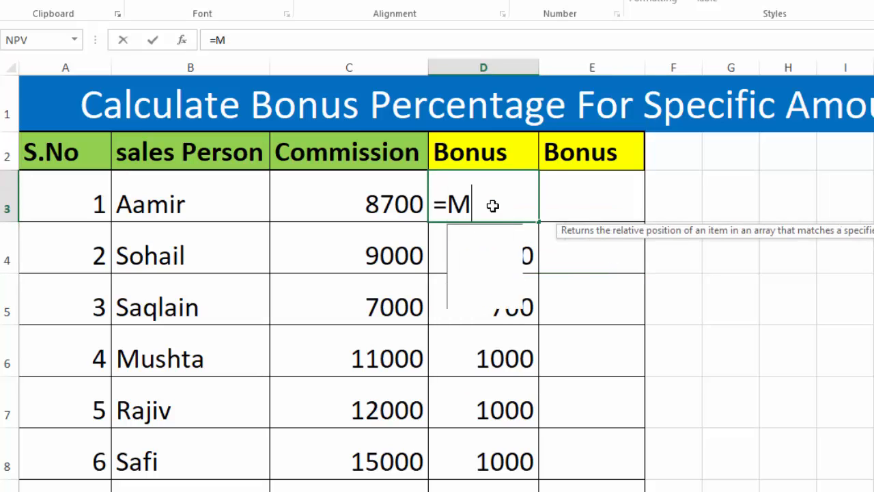
{"action": "type", "text": "IN("}
{"action": "left_click", "coordinate": [401, 195]}
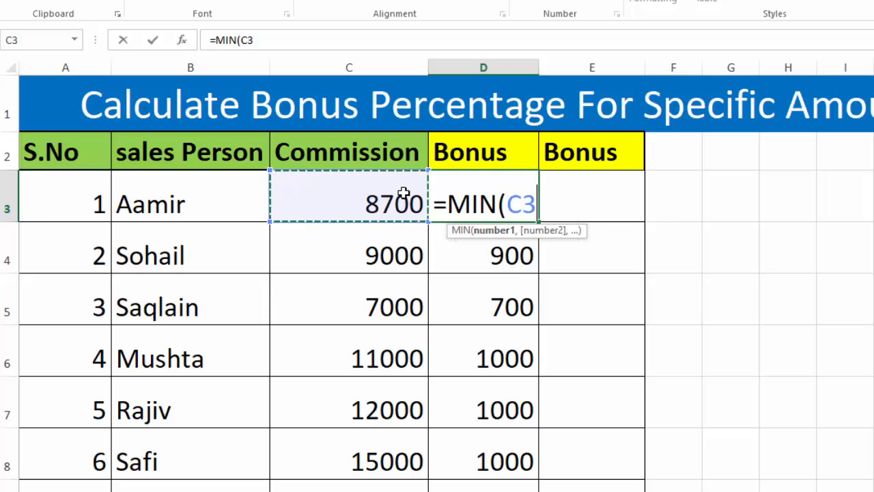
{"action": "type", "text": "*10%"}
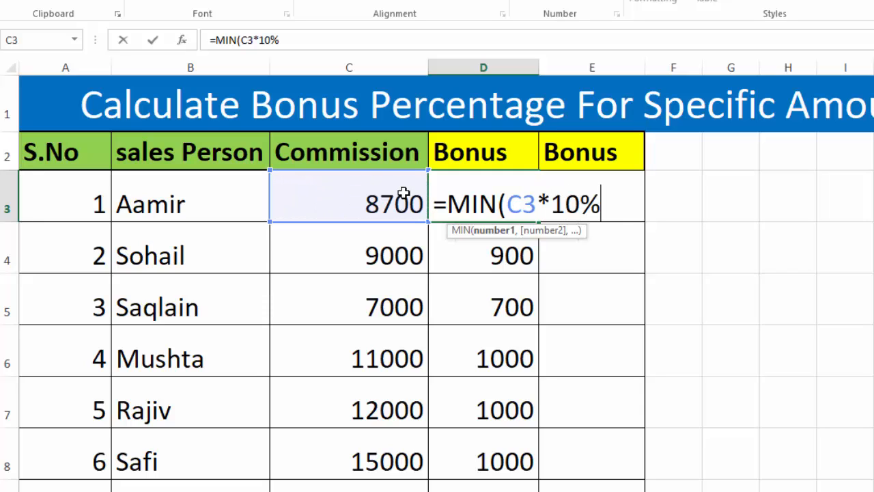
{"action": "type", "text": ",100"}
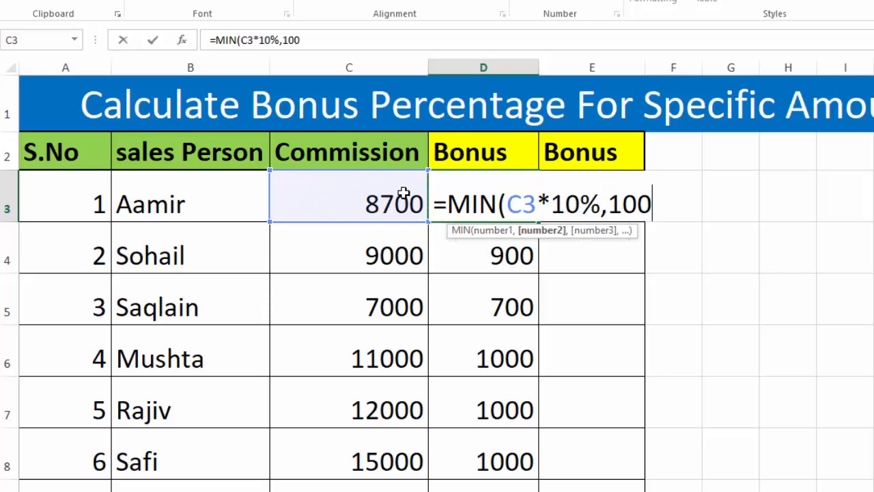
{"action": "type", "text": "0)"}
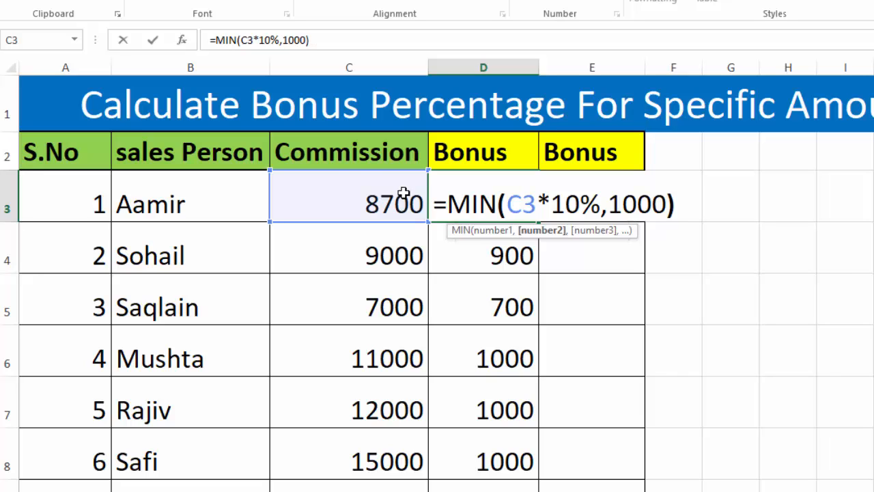
{"action": "type", "text": "+"}
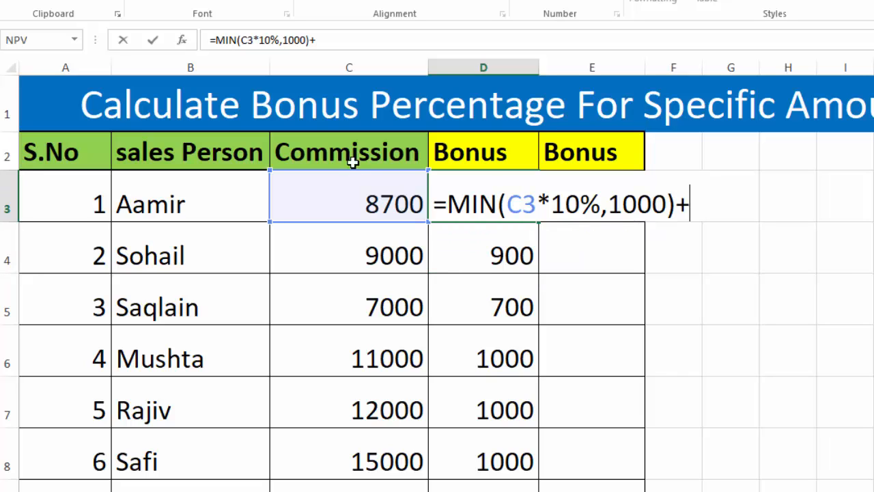
{"action": "left_click", "coordinate": [360, 199]}
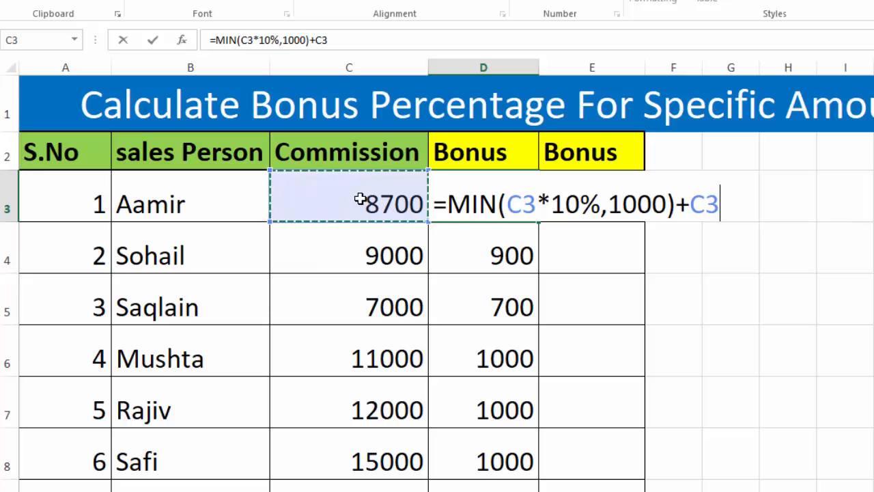
{"action": "key", "text": "Return"}
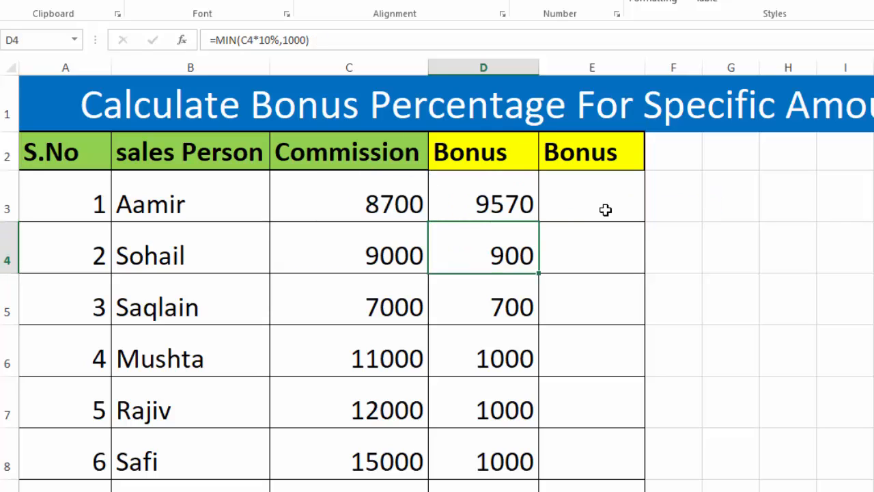
{"action": "left_click", "coordinate": [517, 203]}
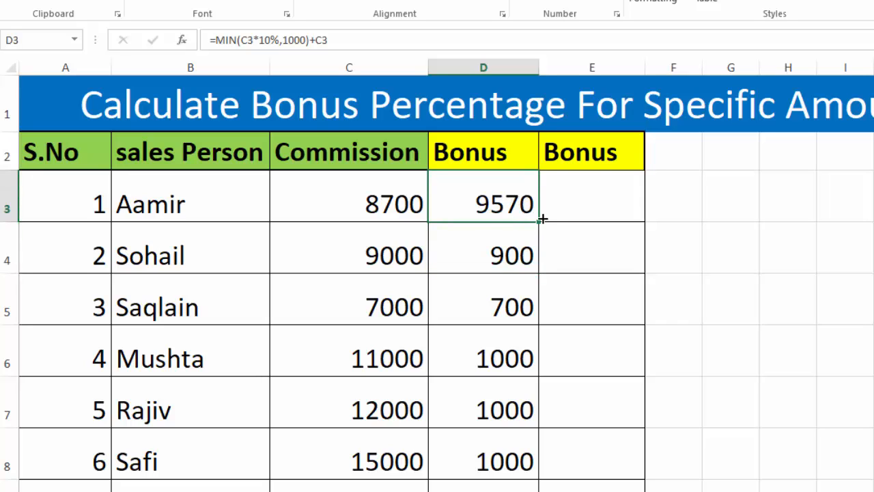
{"action": "double_click", "coordinate": [540, 222]}
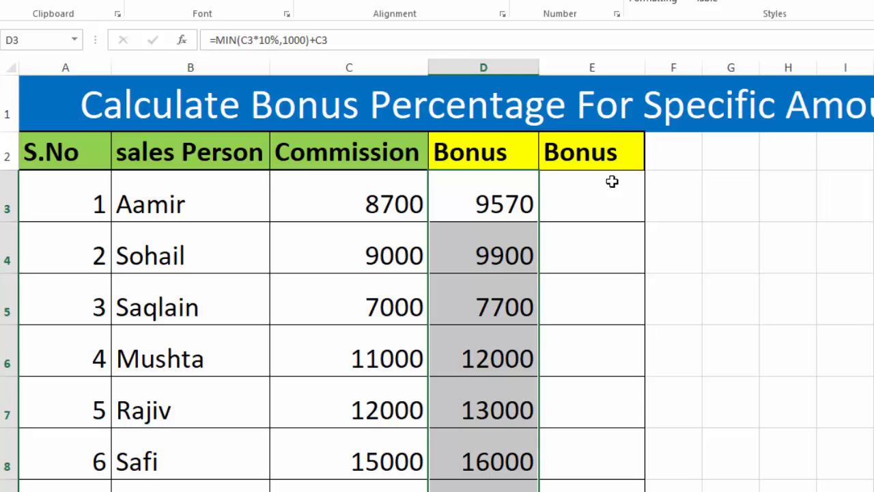
Draft the IF bonus formula =IF((C3*10%),1000,1000(C3*10%)) in cell E3 of the second Bonus column
{"action": "left_click", "coordinate": [612, 203]}
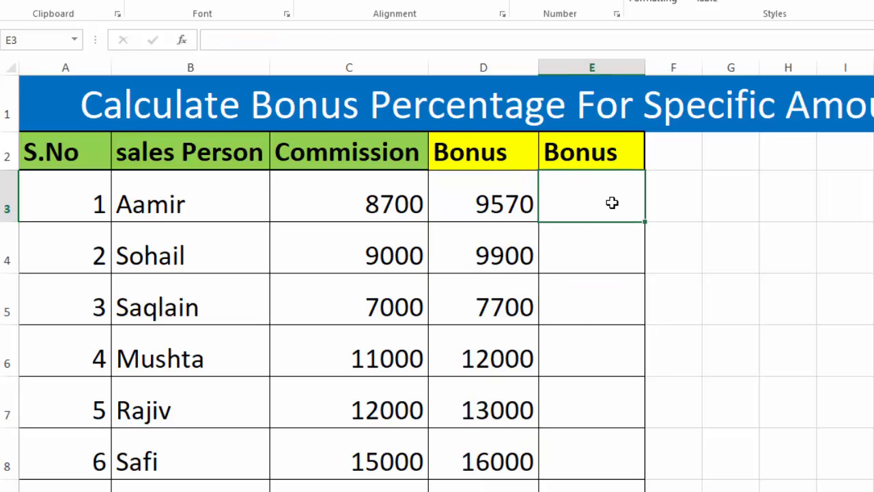
{"action": "type", "text": "=IF("}
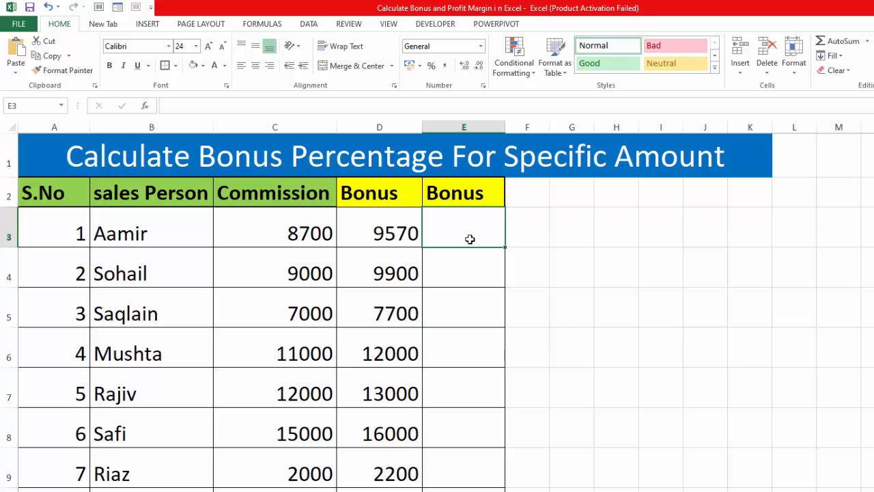
{"action": "type", "text": "="}
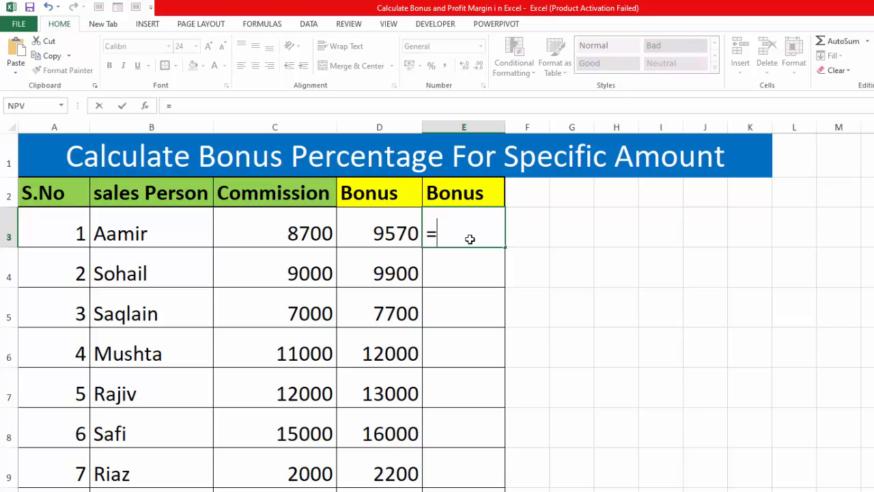
{"action": "type", "text": "IF("}
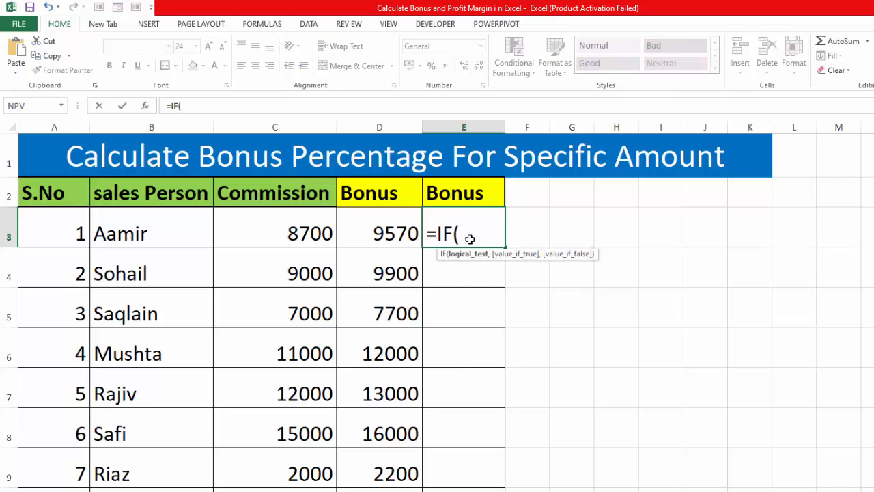
{"action": "type", "text": "("}
{"action": "left_click", "coordinate": [300, 228]}
{"action": "type", "text": "*"}
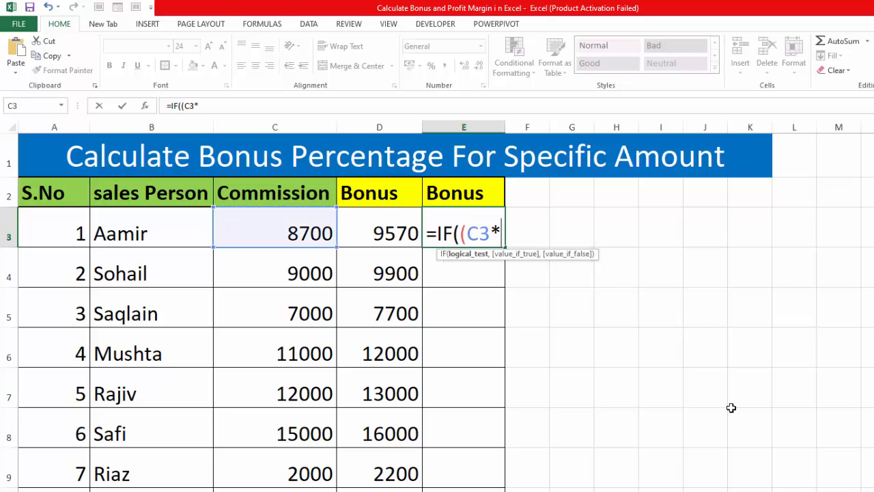
{"action": "type", "text": "10%),100"}
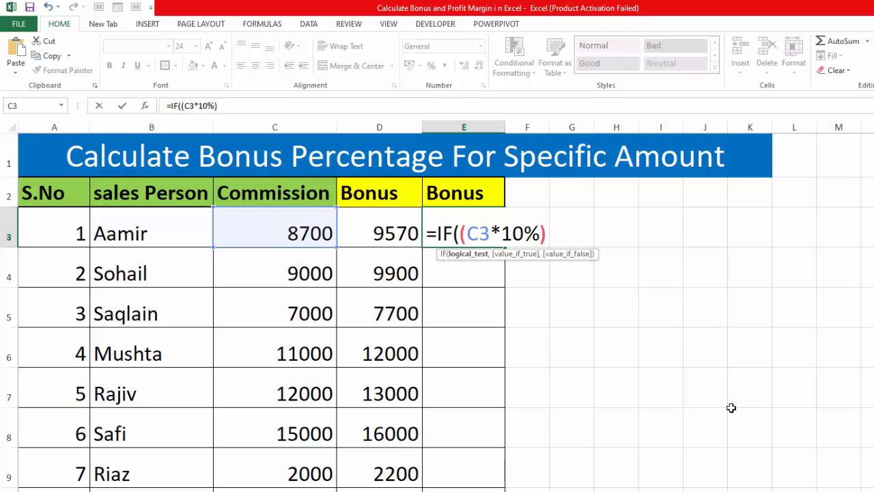
{"action": "type", "text": "0"}
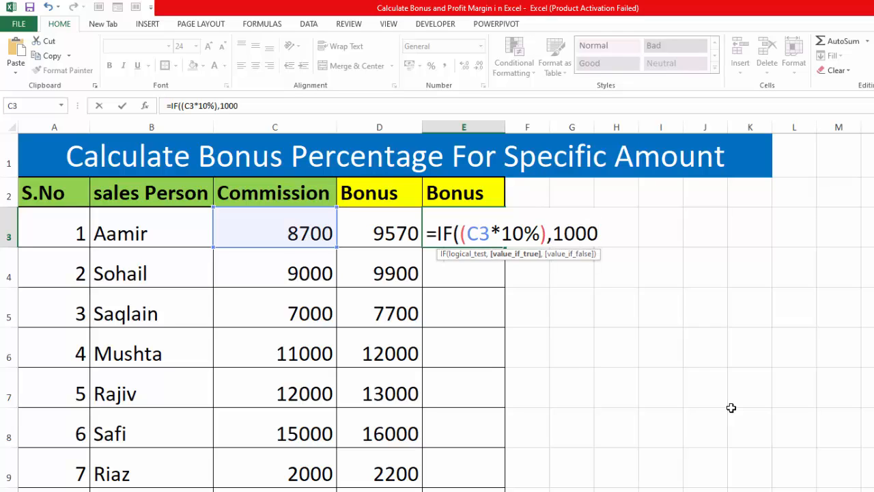
{"action": "type", "text": ",1000"}
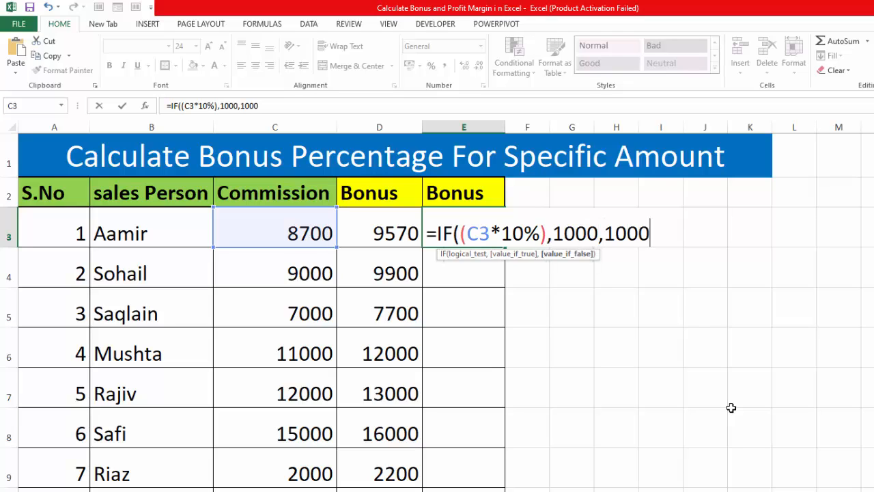
{"action": "key", "text": "BackSpace"}
{"action": "key", "text": "BackSpace"}
{"action": "key", "text": "BackSpace"}
{"action": "key", "text": "BackSpace"}
{"action": "key", "text": "BackSpace"}
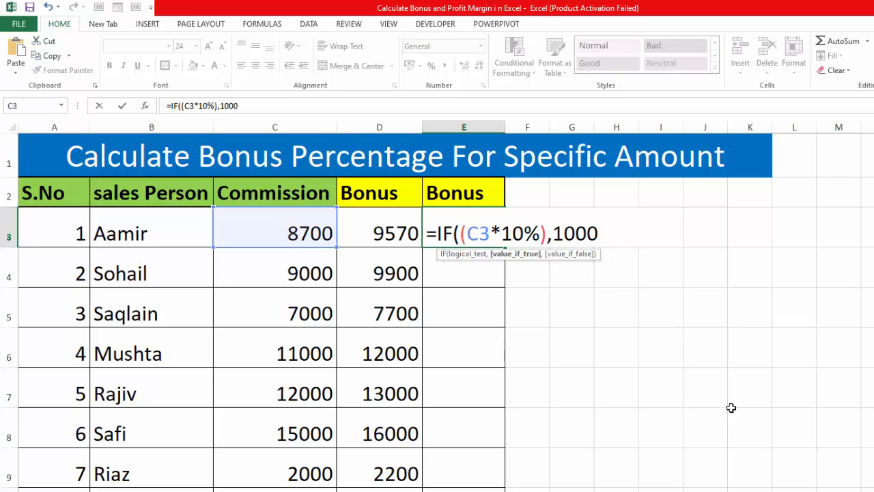
{"action": "type", "text": ",1000"}
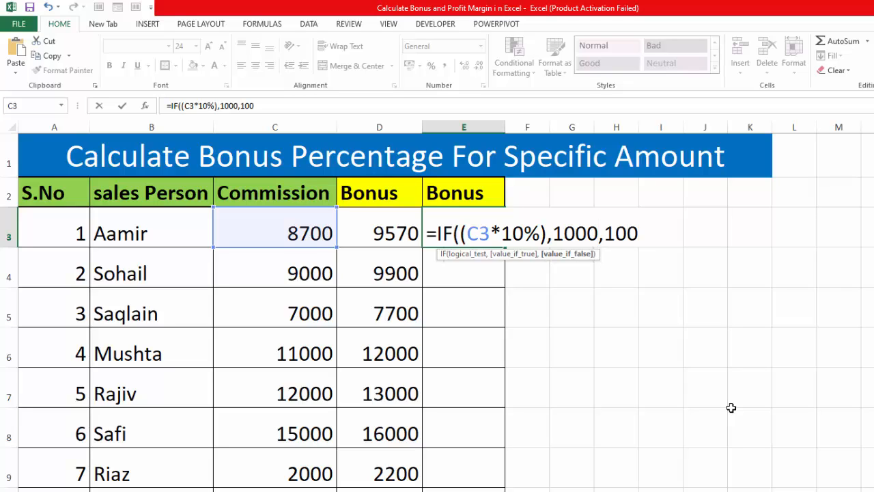
{"action": "type", "text": "("}
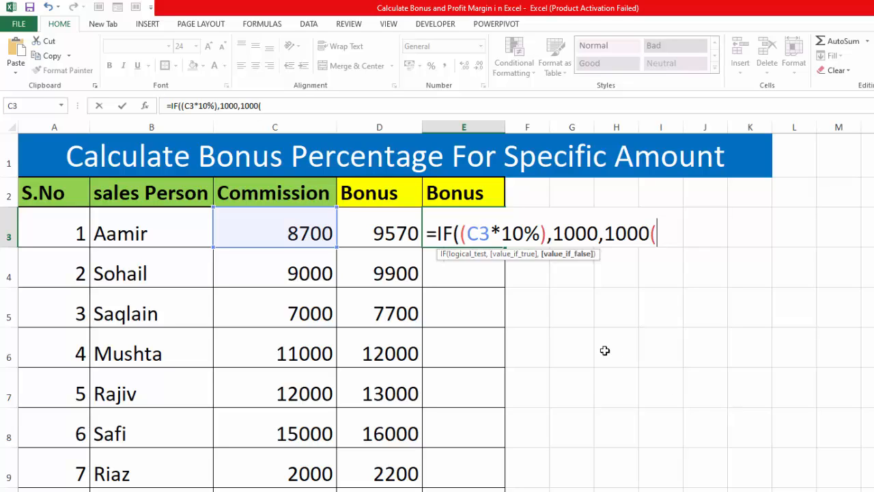
{"action": "left_click", "coordinate": [314, 233]}
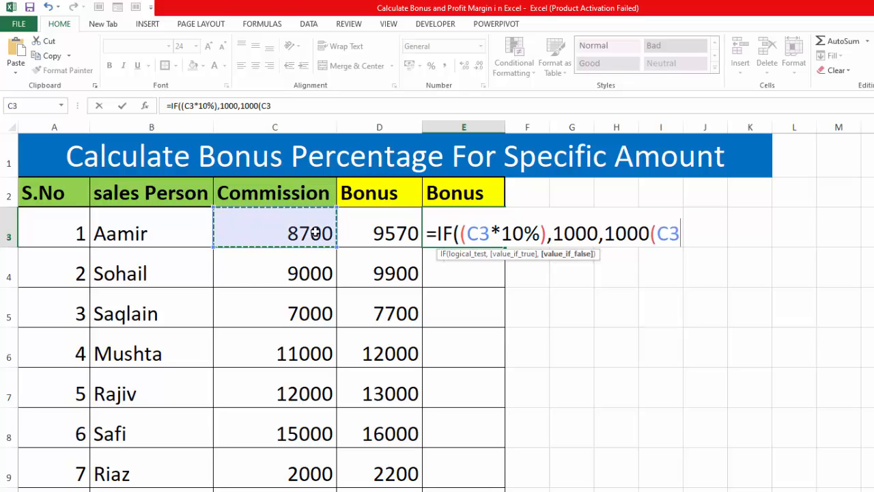
{"action": "type", "text": "*10%)"}
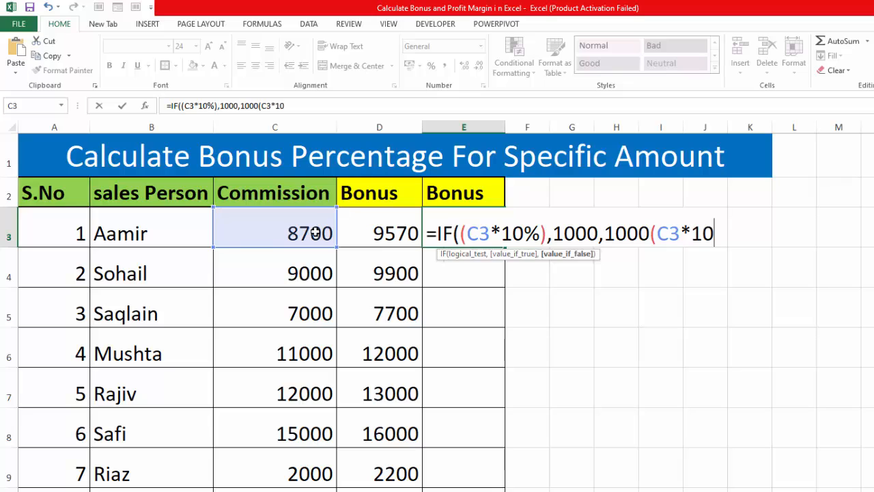
{"action": "type", "text": ")"}
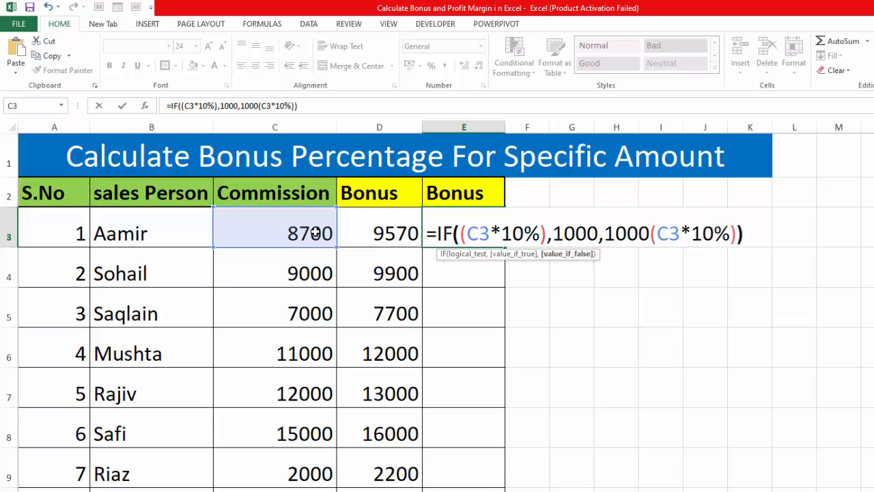
Correct the E3 formula to =IF((C3*10%)>1000,1000,(C3*10%)) and fill it down the second Bonus column
{"action": "left_click", "coordinate": [660, 233]}
{"action": "type", "text": "*"}
{"action": "key", "text": "BackSpace"}
{"action": "type", "text": ","}
{"action": "key", "text": "End"}
{"action": "left_click", "coordinate": [553, 233]}
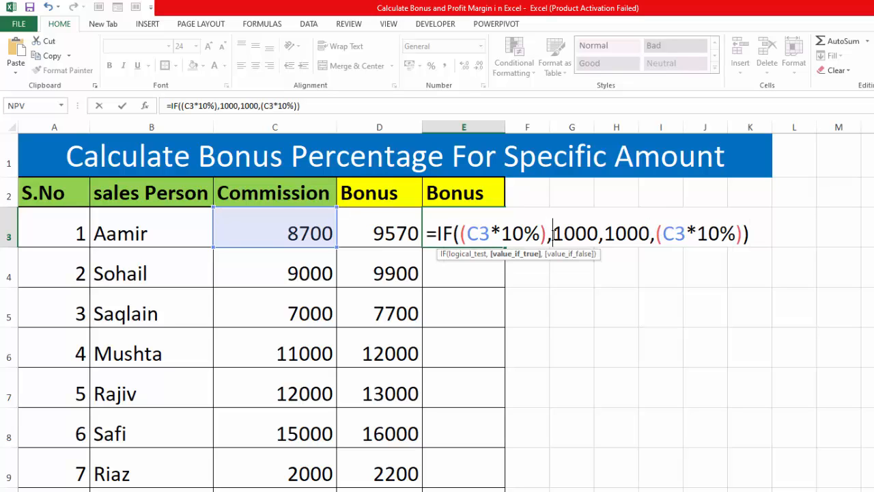
{"action": "key", "text": "BackSpace"}
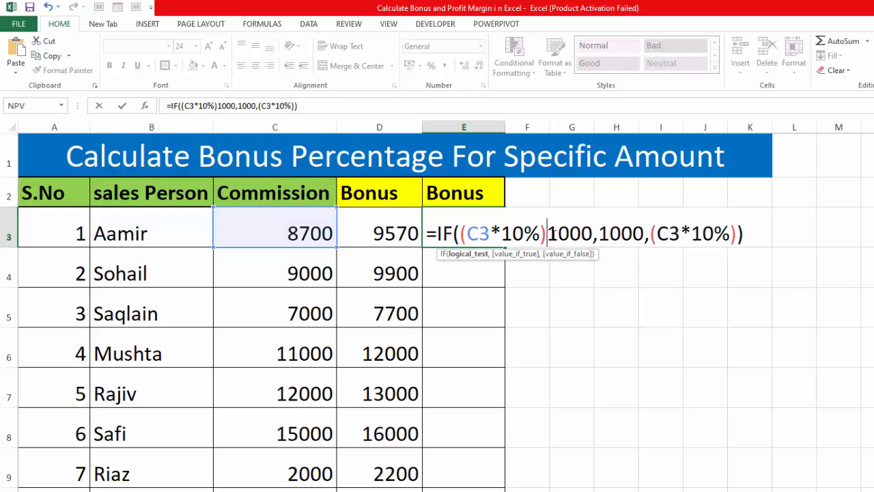
{"action": "type", "text": ">"}
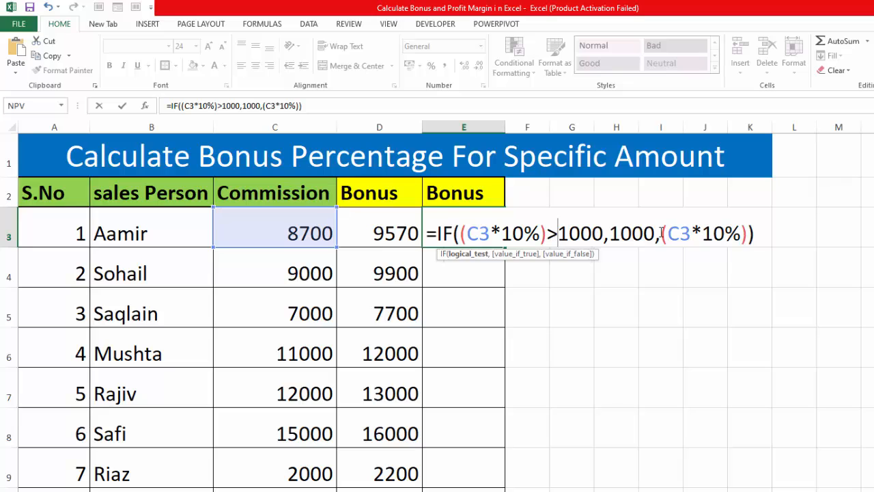
{"action": "key", "text": "Return"}
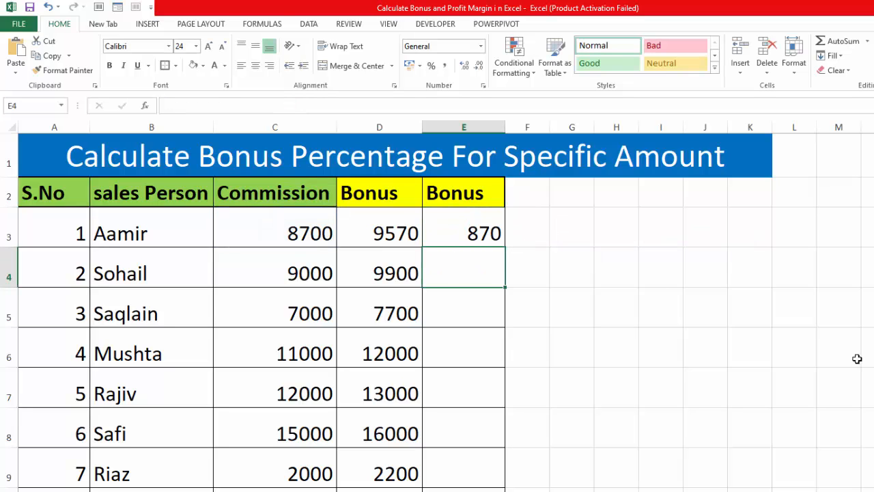
{"action": "left_click", "coordinate": [470, 228]}
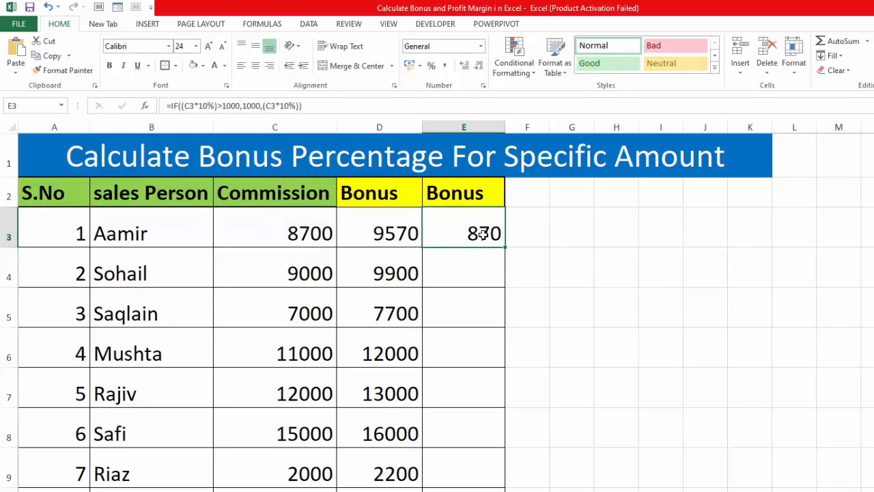
{"action": "double_click", "coordinate": [505, 246]}
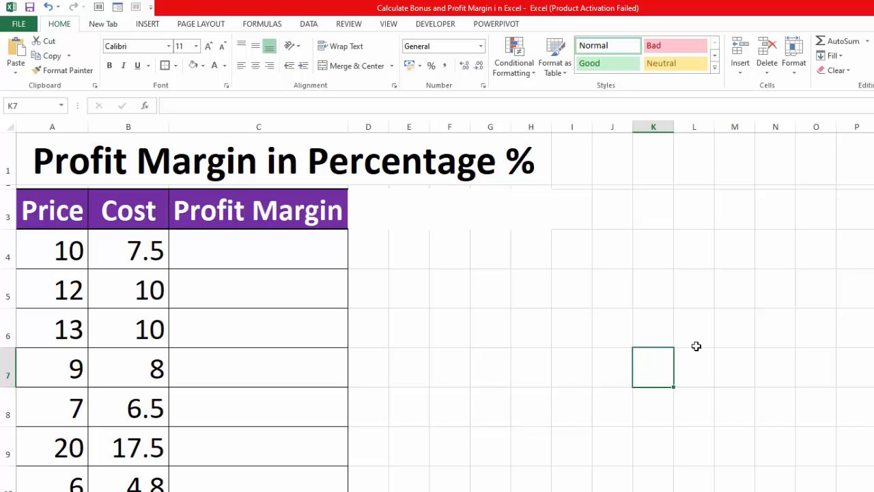
Enter the profit margin formula =(A4-B4)/A4 in cell C4 of the Profit Margin sheet
{"action": "left_click", "coordinate": [299, 248]}
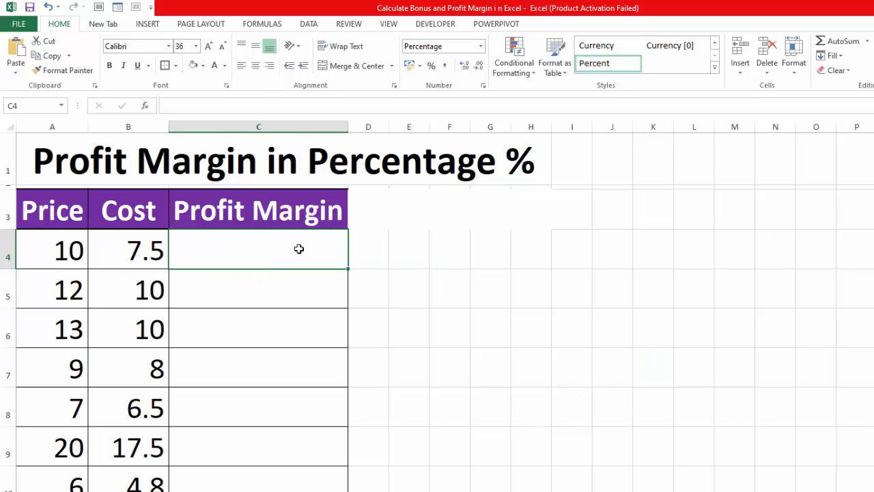
{"action": "type", "text": "=("}
{"action": "left_click", "coordinate": [62, 249]}
{"action": "type", "text": "-"}
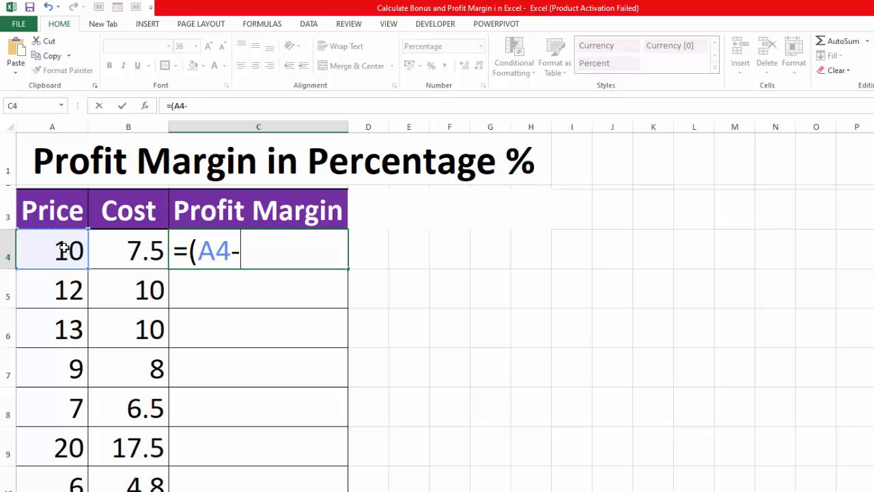
{"action": "left_click", "coordinate": [124, 250]}
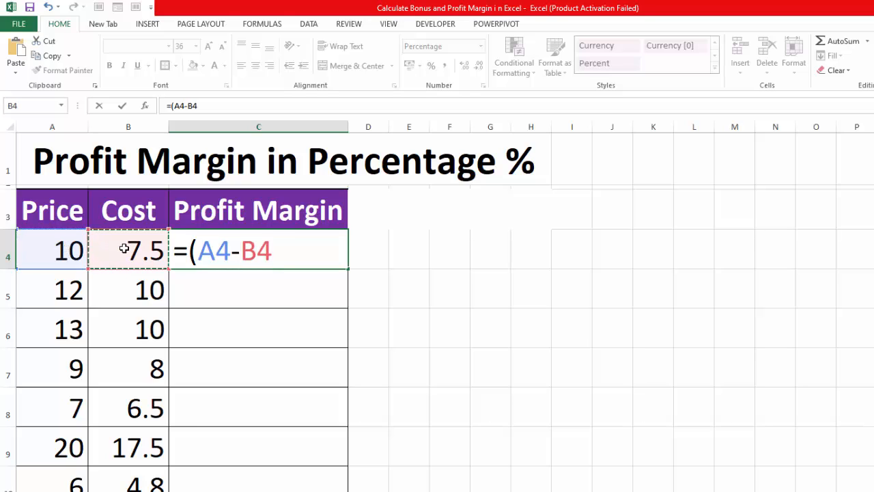
{"action": "type", "text": ")/"}
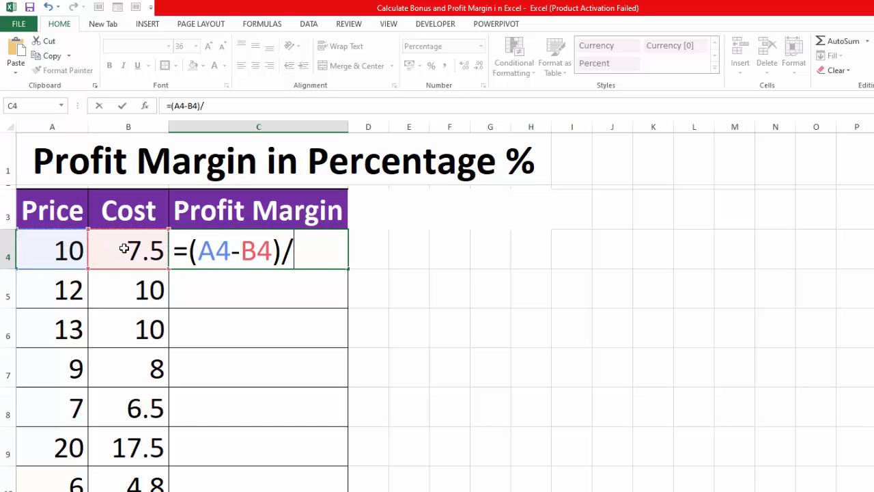
{"action": "left_click", "coordinate": [72, 255]}
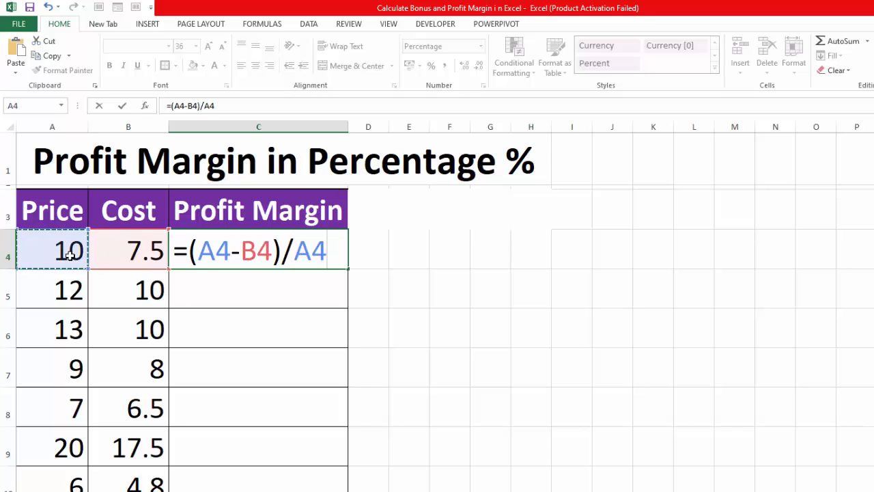
{"action": "key", "text": "Return"}
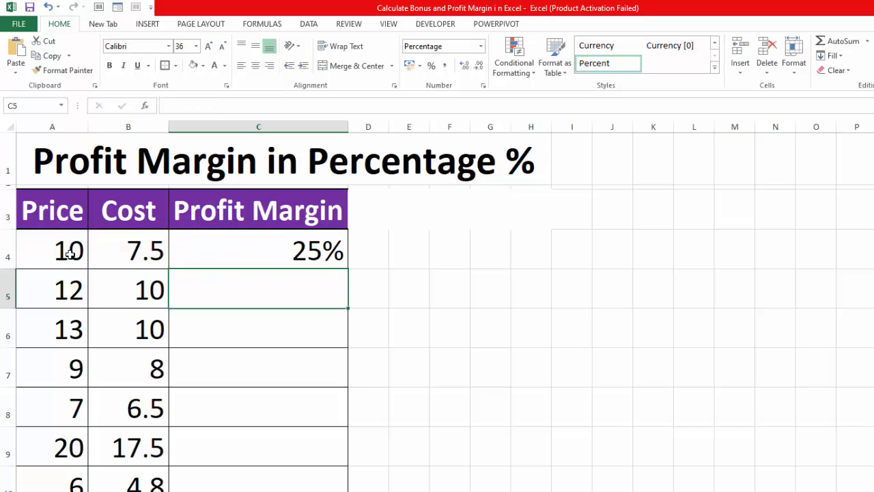
Review the formula in C4 and fill it down the Profit Margin column for the remaining price rows
{"action": "left_click", "coordinate": [230, 253]}
{"action": "double_click", "coordinate": [230, 254]}
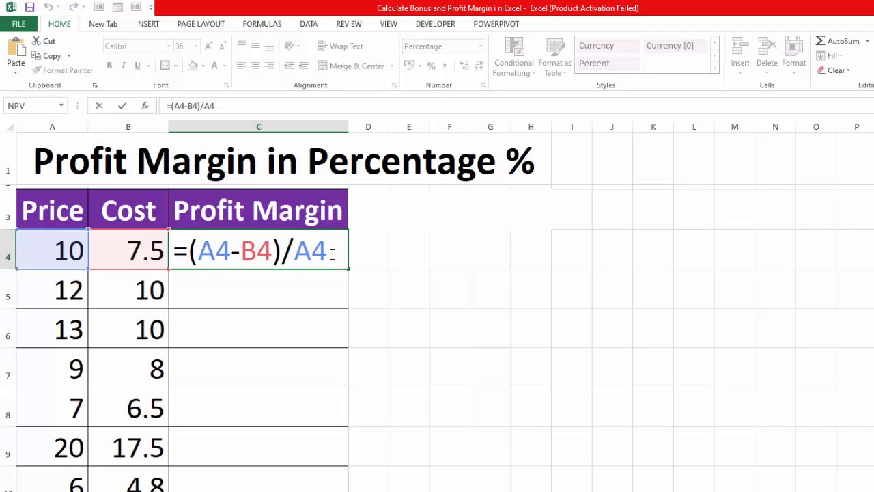
{"action": "key", "text": "Return"}
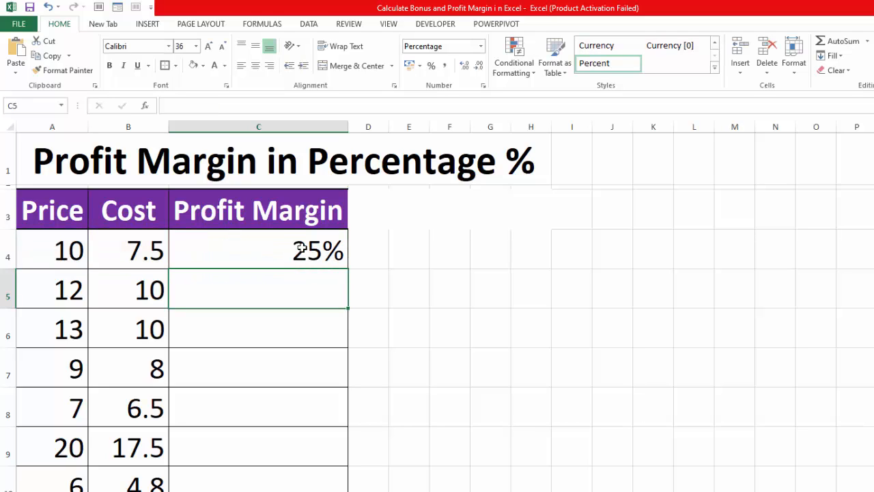
{"action": "left_click", "coordinate": [343, 261]}
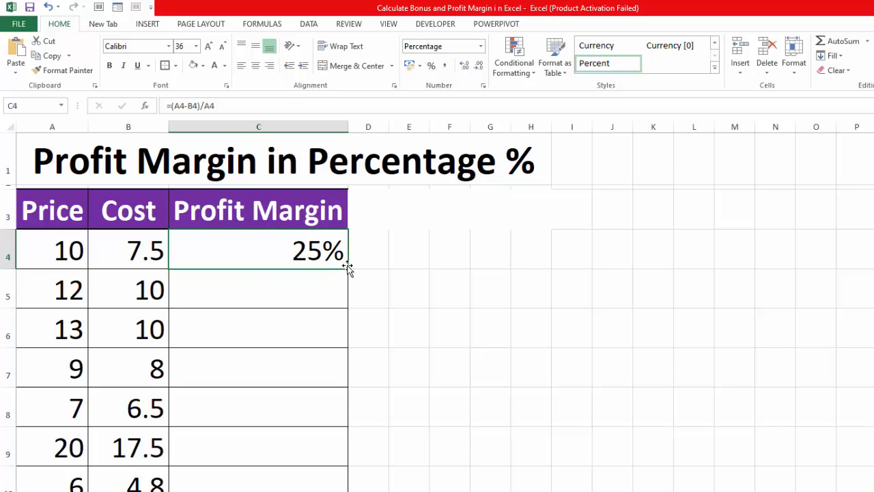
{"action": "left_click_drag", "start_coordinate": [348, 268], "coordinate": [348, 487]}
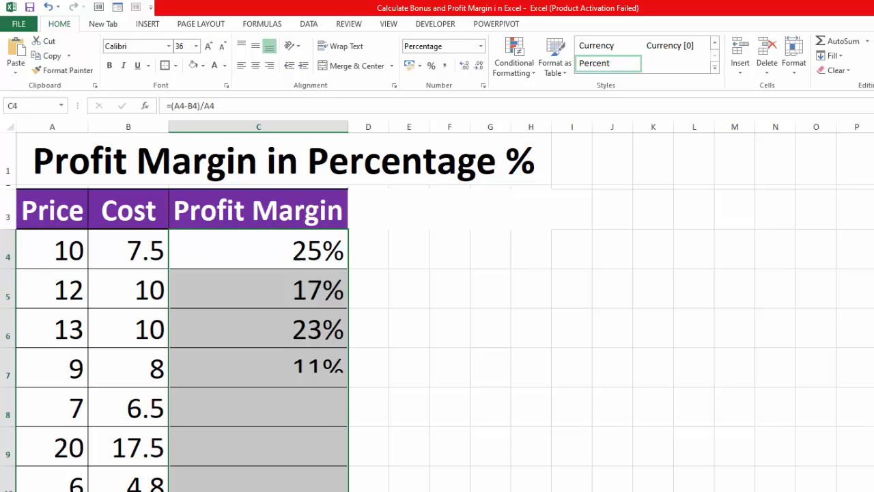
Try comma style with three decimals on the filled Profit Margin cells and return them to percentage format
{"action": "left_click", "coordinate": [445, 66]}
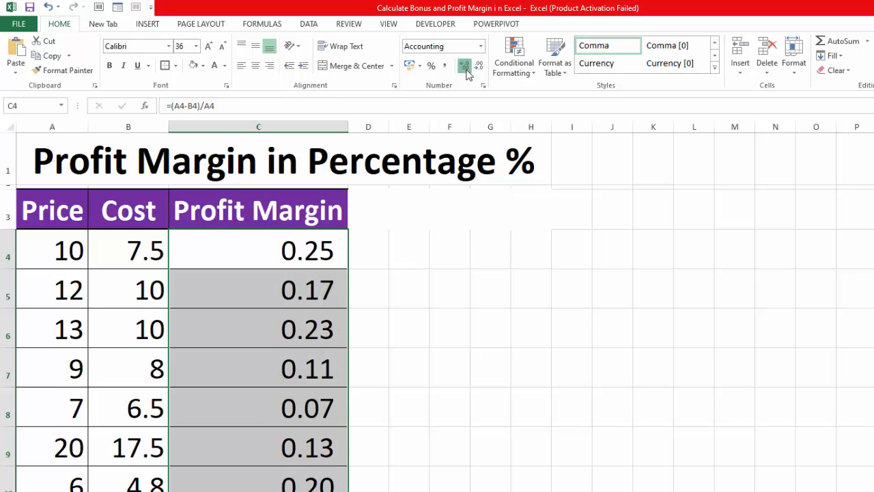
{"action": "left_click", "coordinate": [465, 66]}
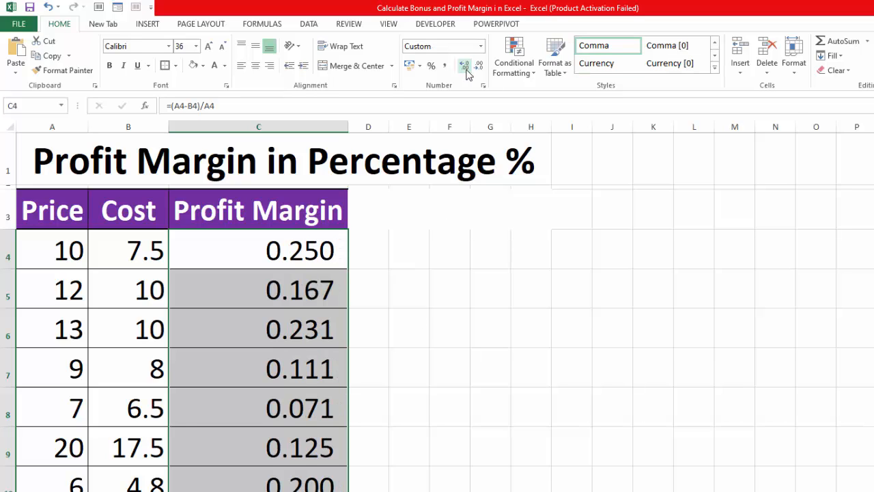
{"action": "left_click", "coordinate": [432, 67]}
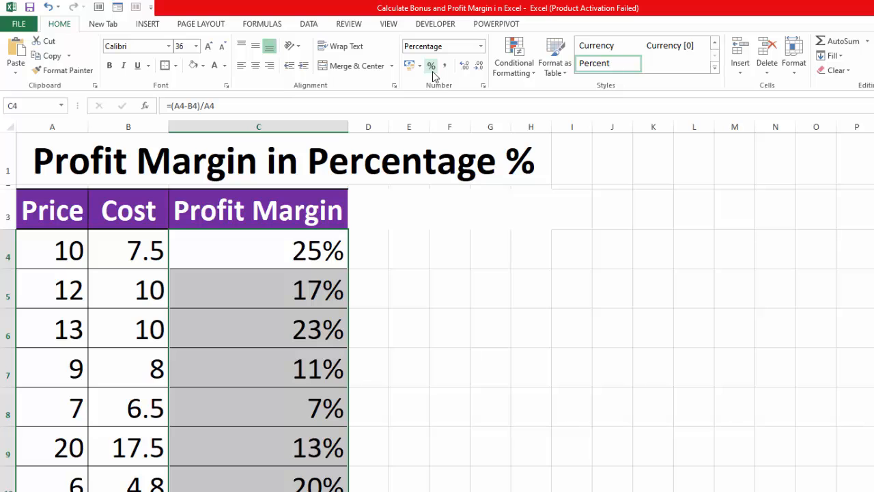